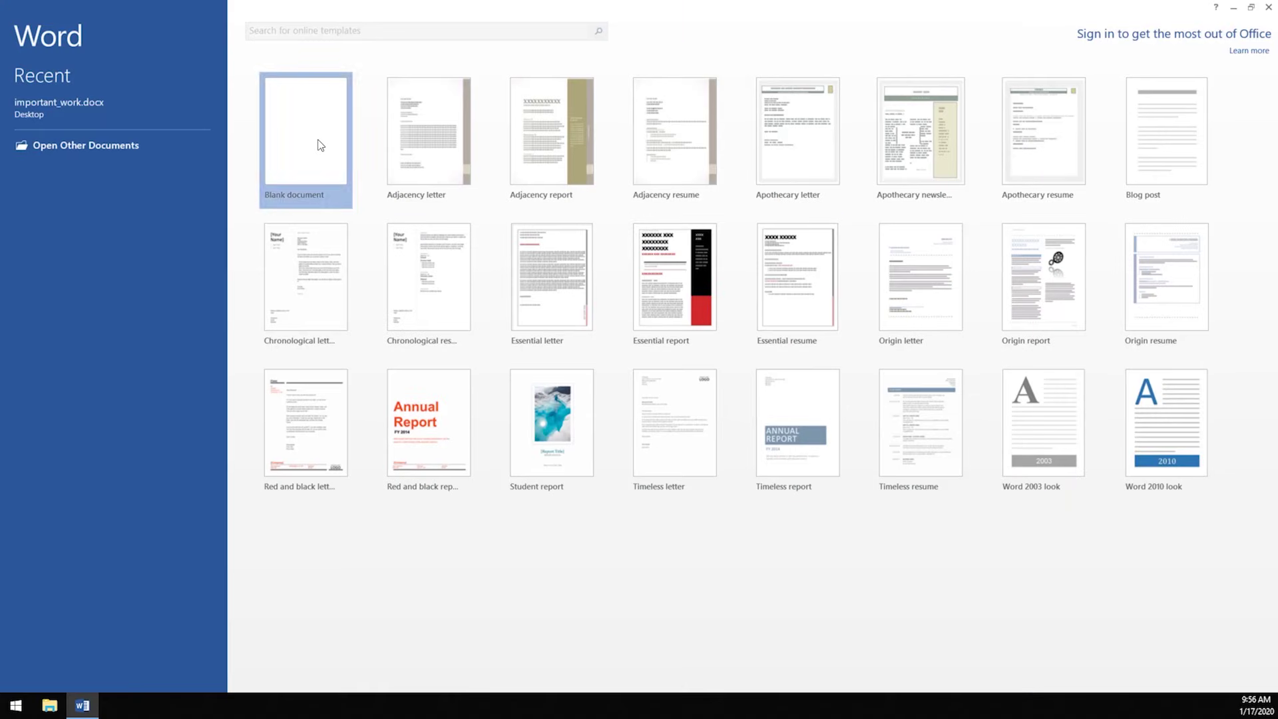
# In a new blank document, open the .asd draft via Manage Versions > Recover Unsaved Documents
pyautogui.click(319, 140)
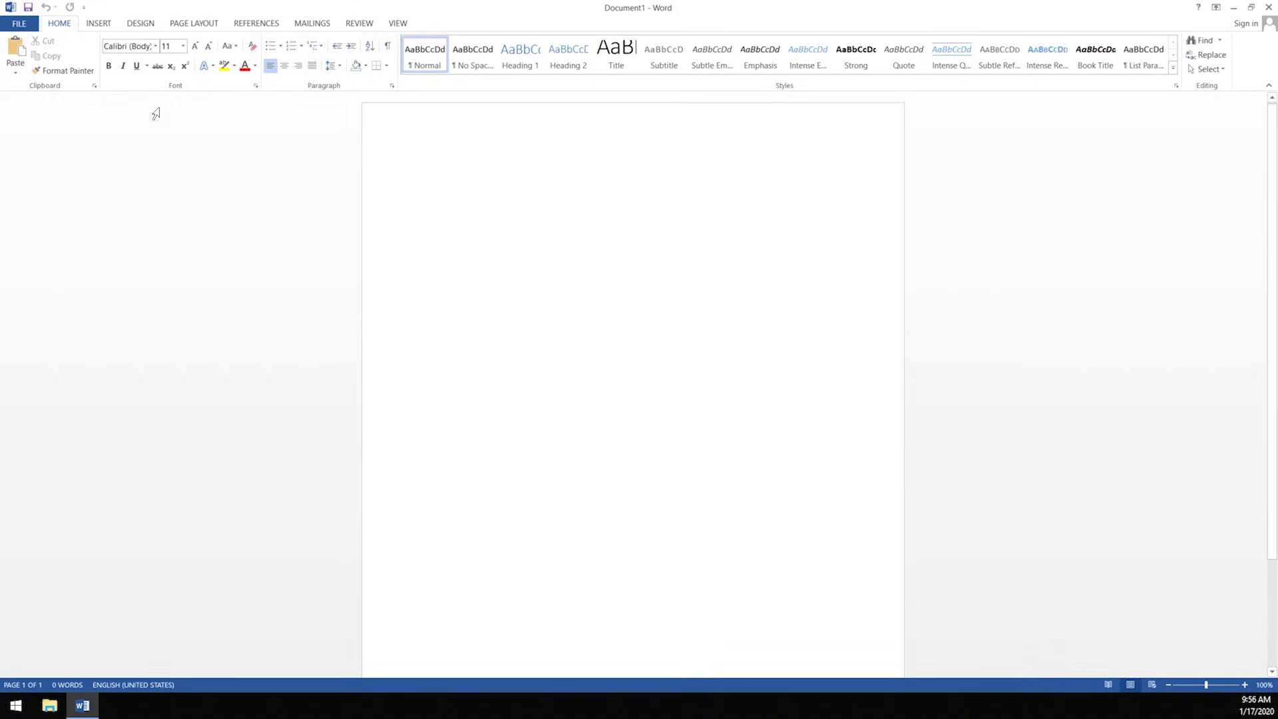
pyautogui.click(19, 26)
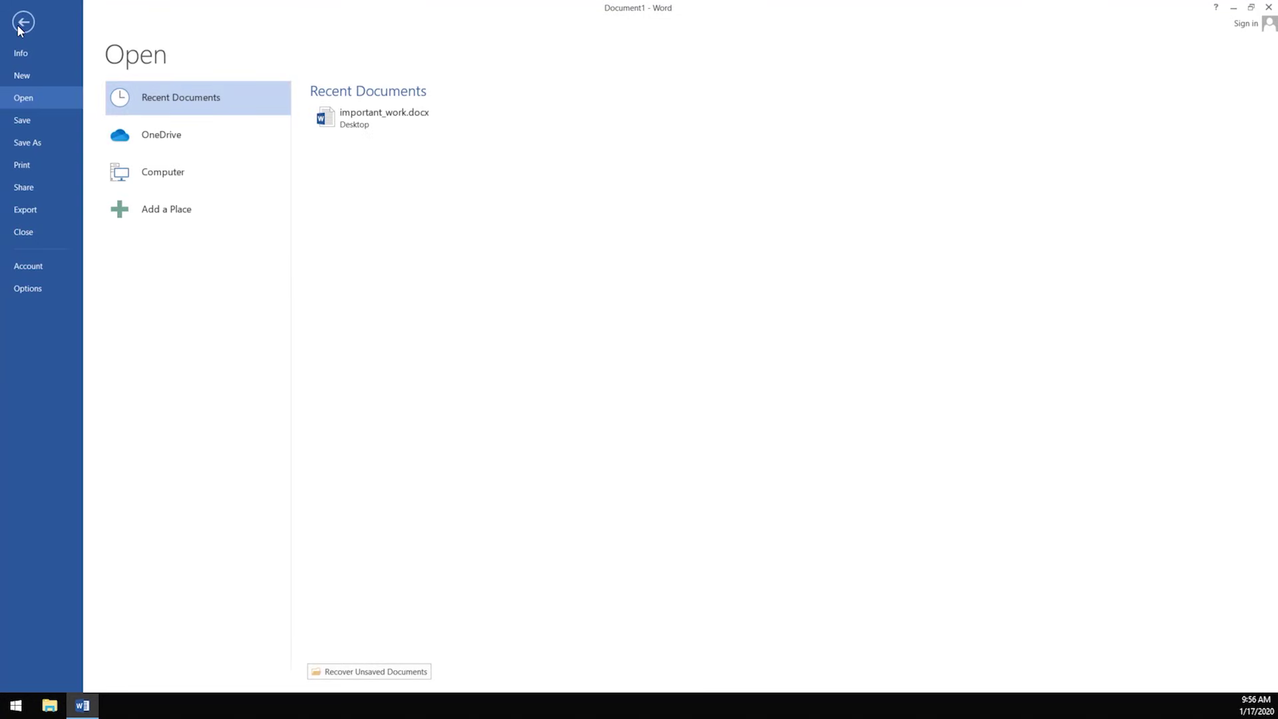
pyautogui.click(26, 53)
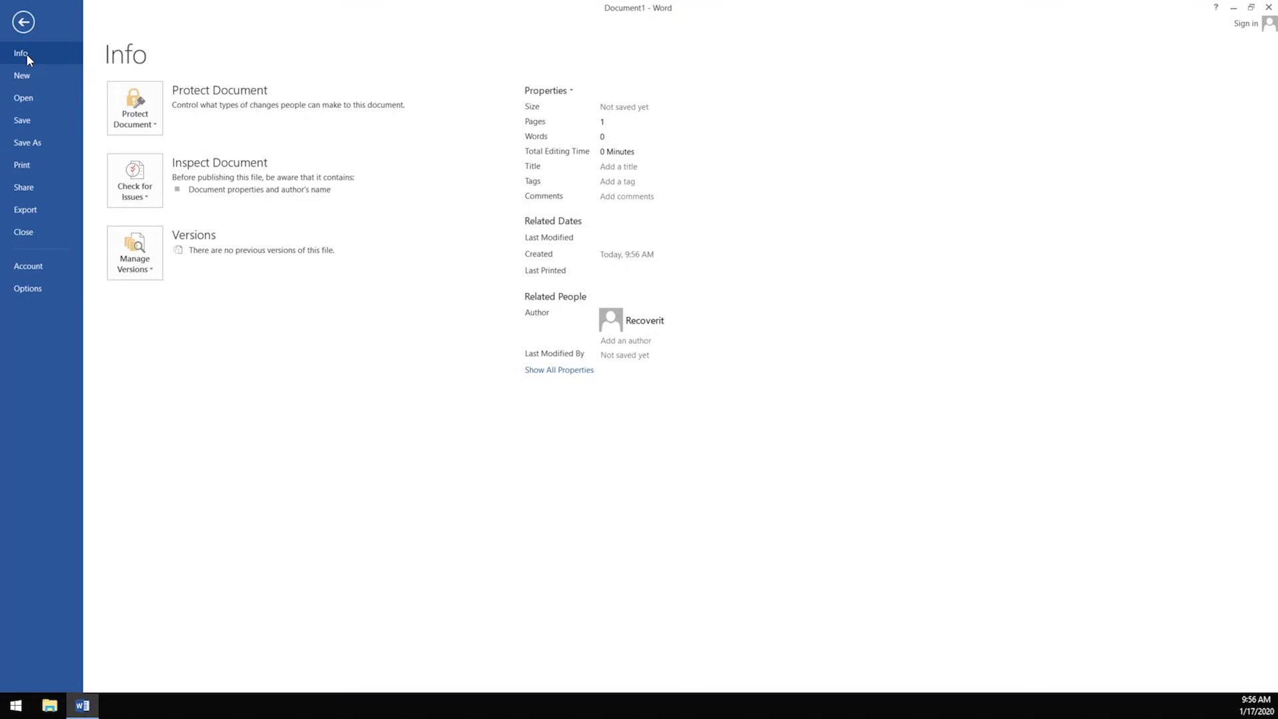
pyautogui.click(146, 266)
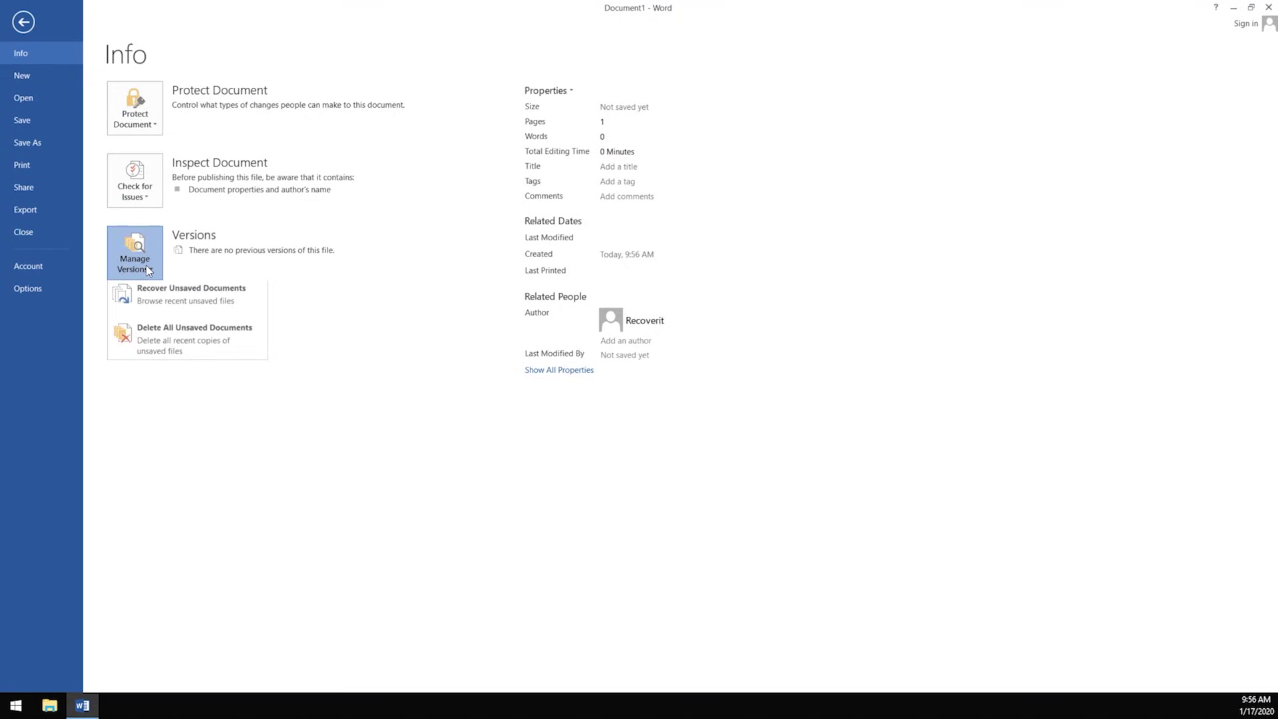
pyautogui.click(197, 303)
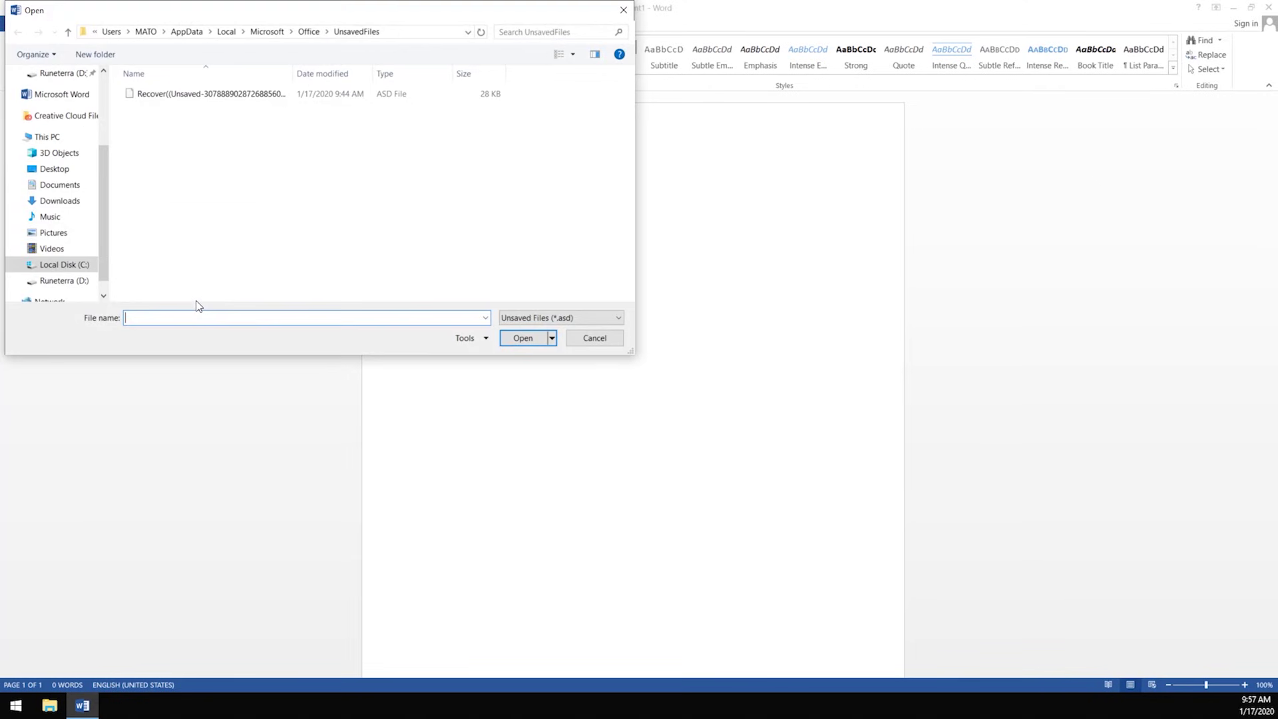
pyautogui.doubleClick(231, 100)
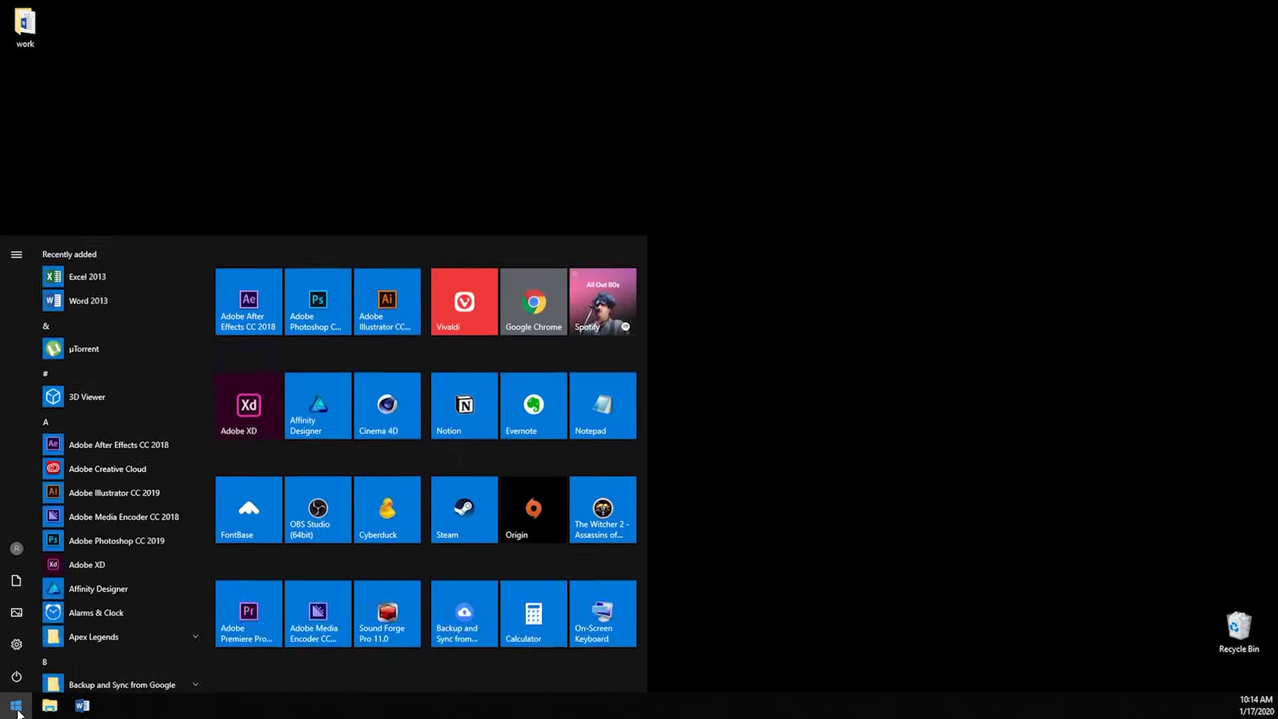
# Relaunch Word 2013 on a blank document and show Options > Save with the AutoRecover location
pyautogui.write('word')
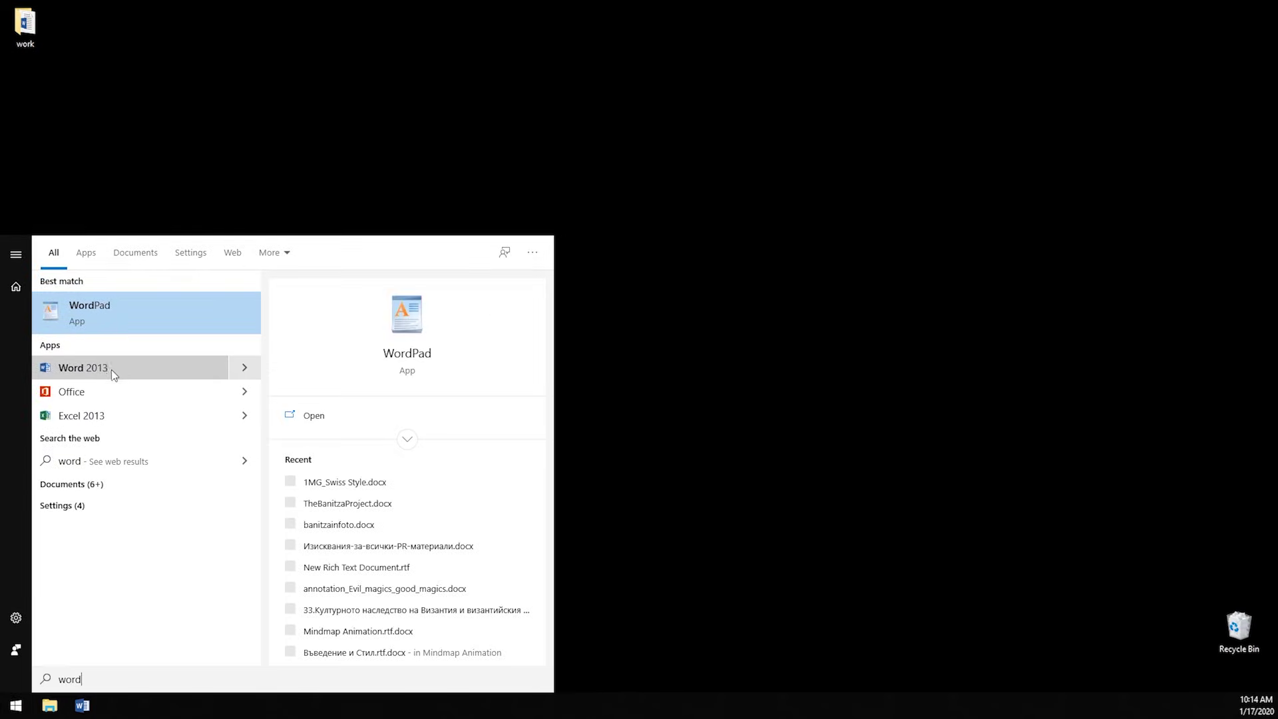
pyautogui.click(111, 371)
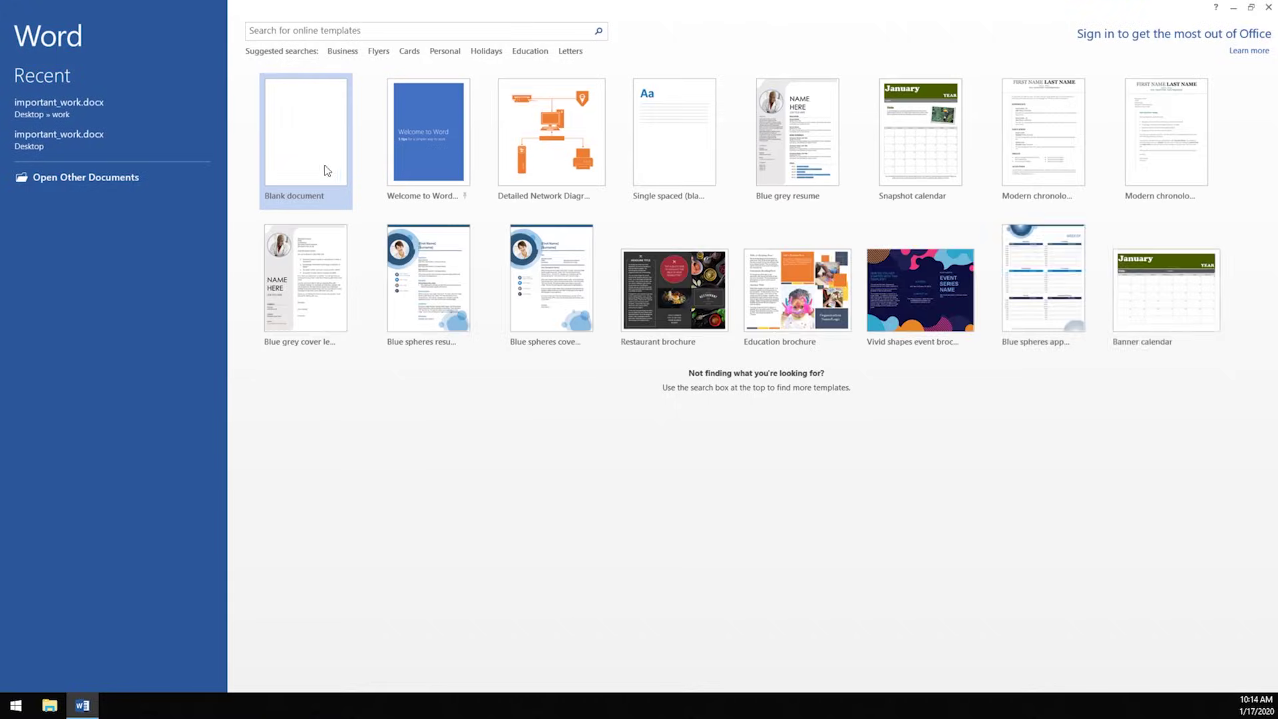
pyautogui.click(326, 171)
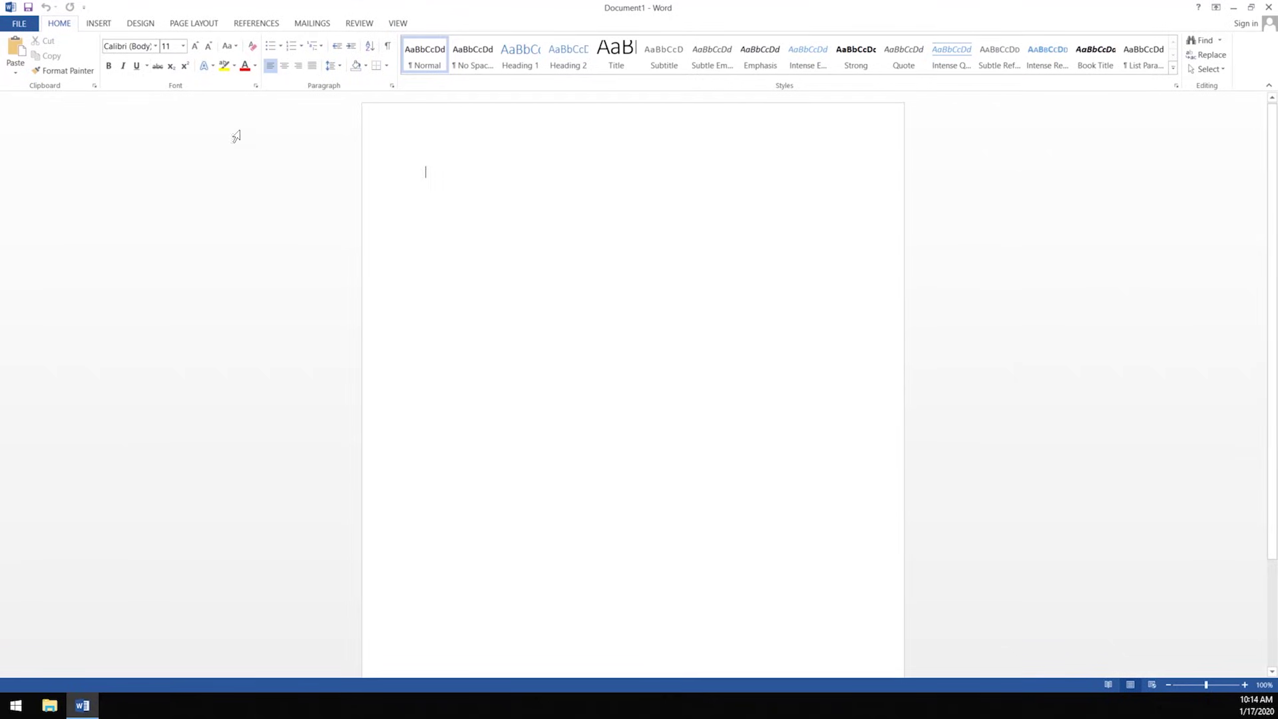
pyautogui.click(26, 23)
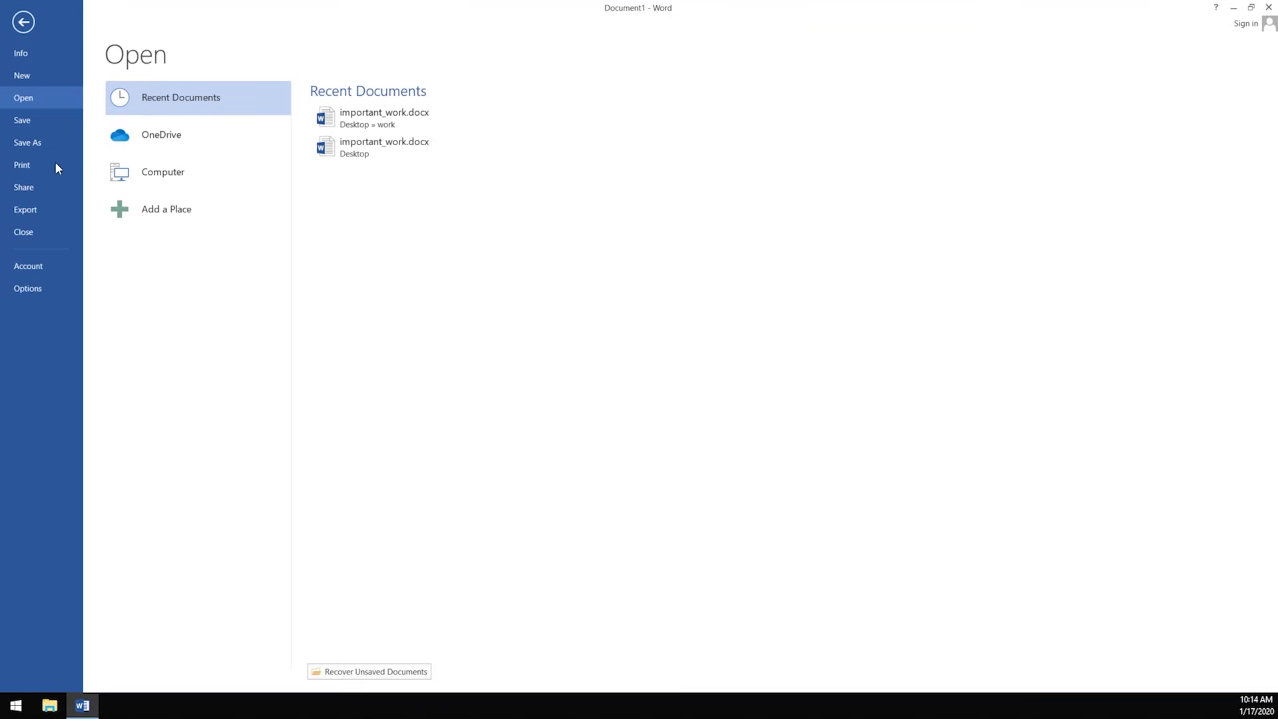
pyautogui.click(42, 290)
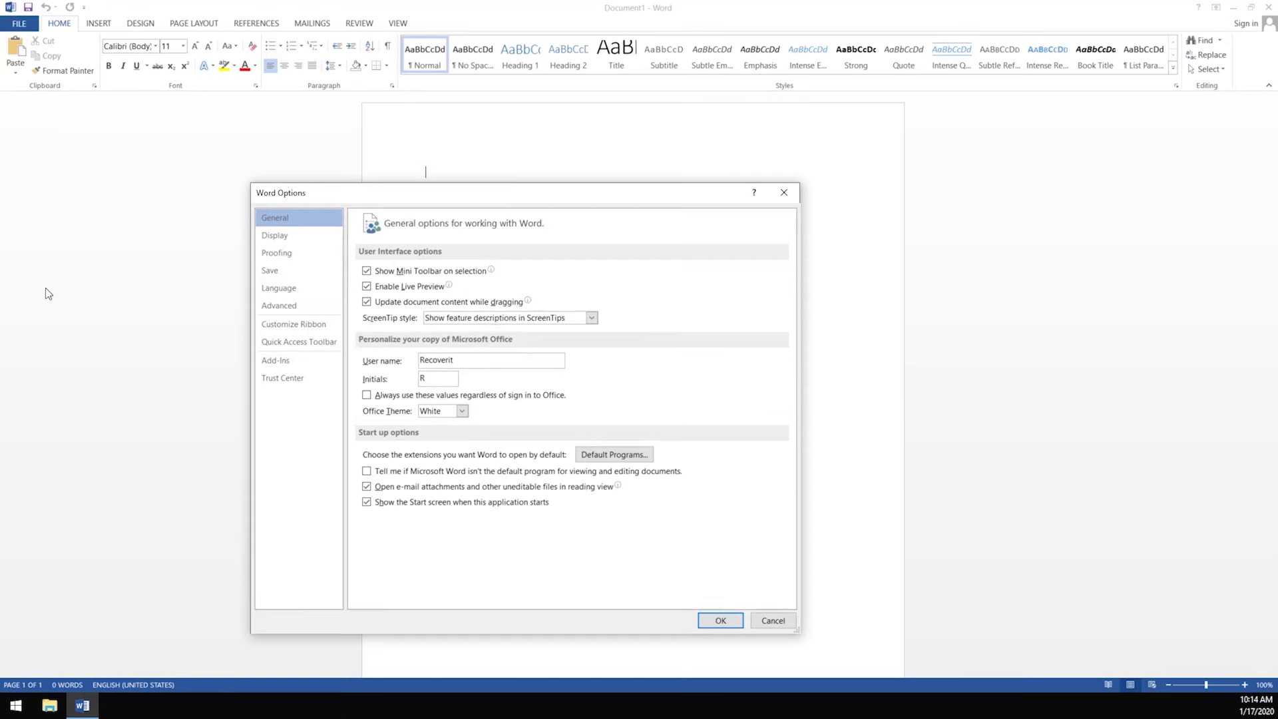
pyautogui.click(313, 273)
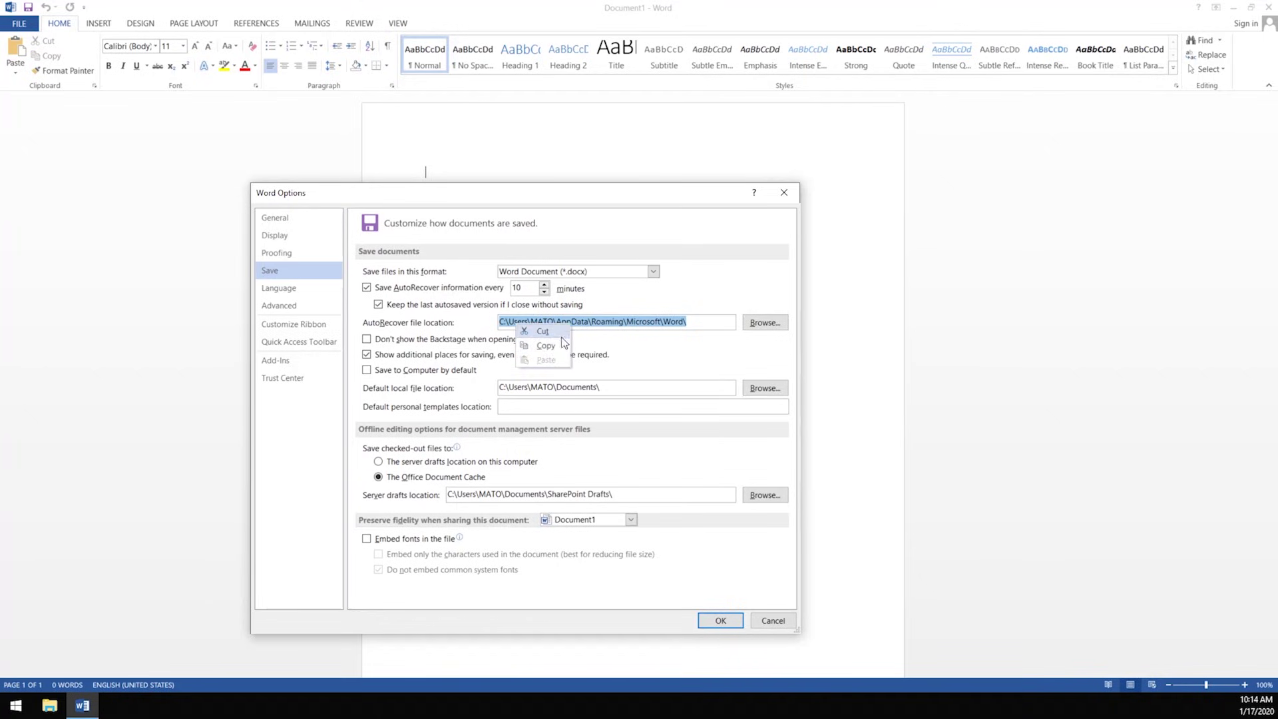
pyautogui.click(44, 713)
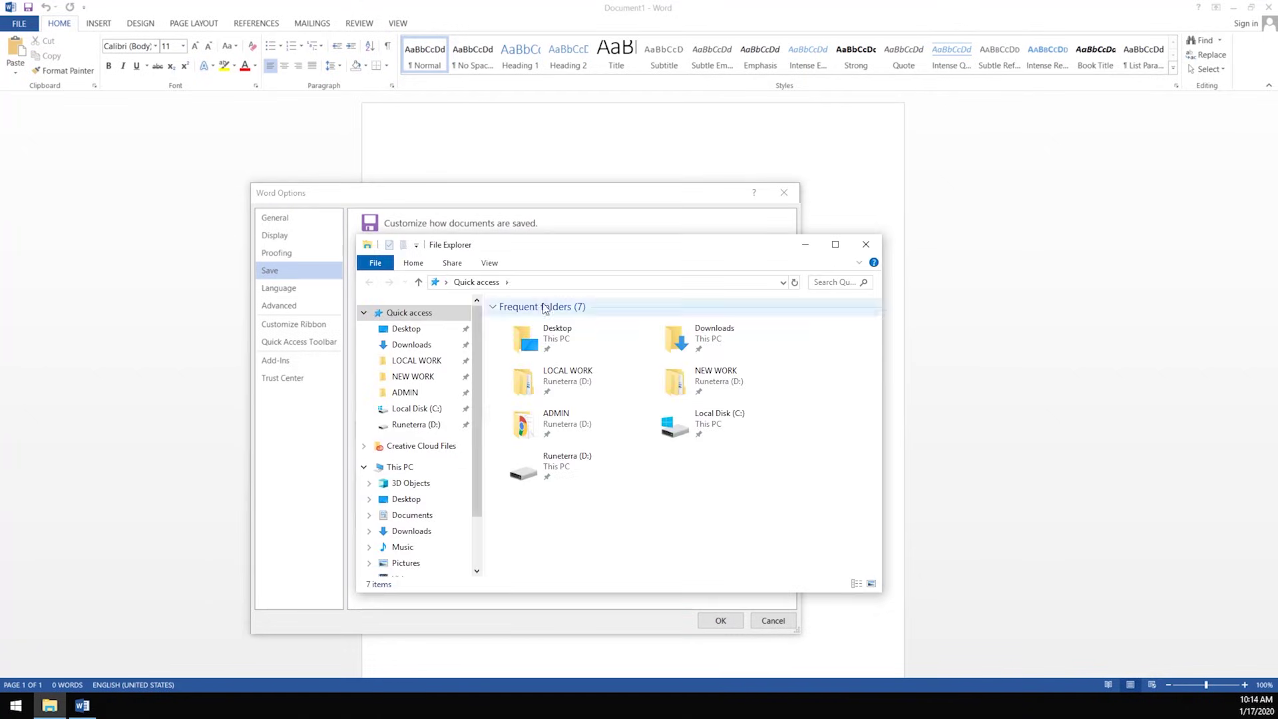
# Paste the copied AutoRecover path into File Explorer's address bar and go there
pyautogui.click(578, 281)
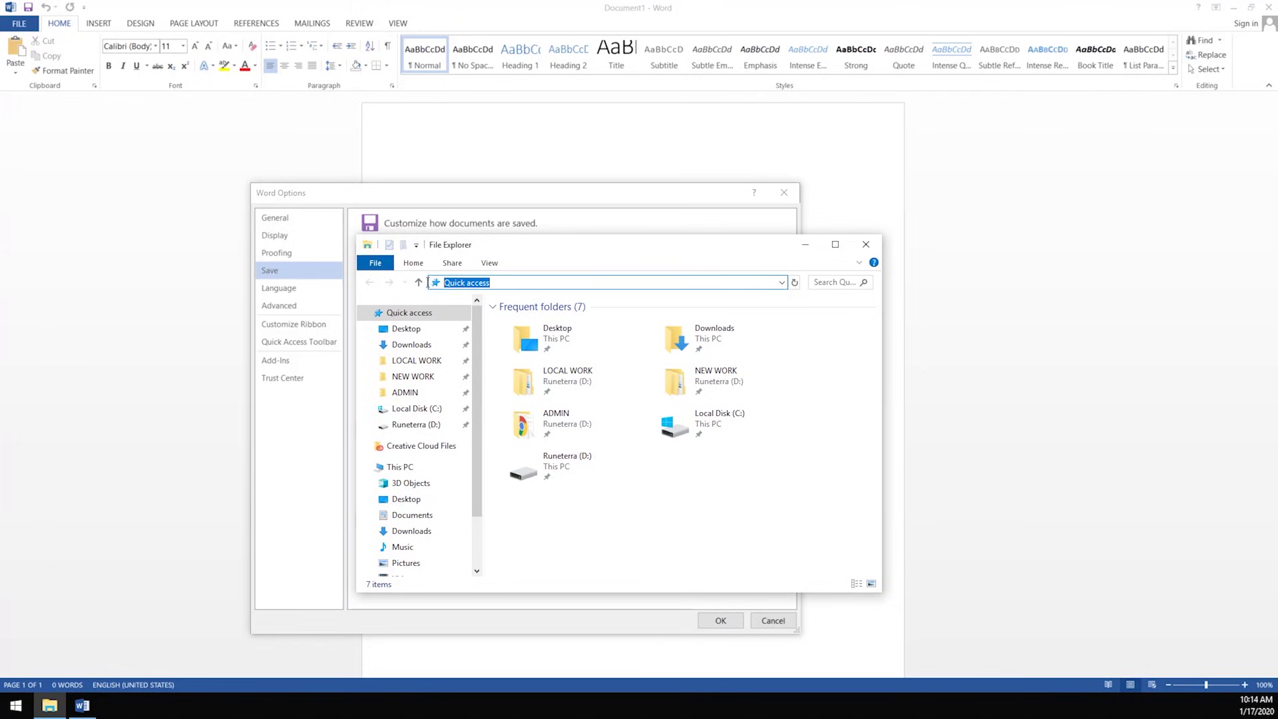
pyautogui.rightClick(484, 285)
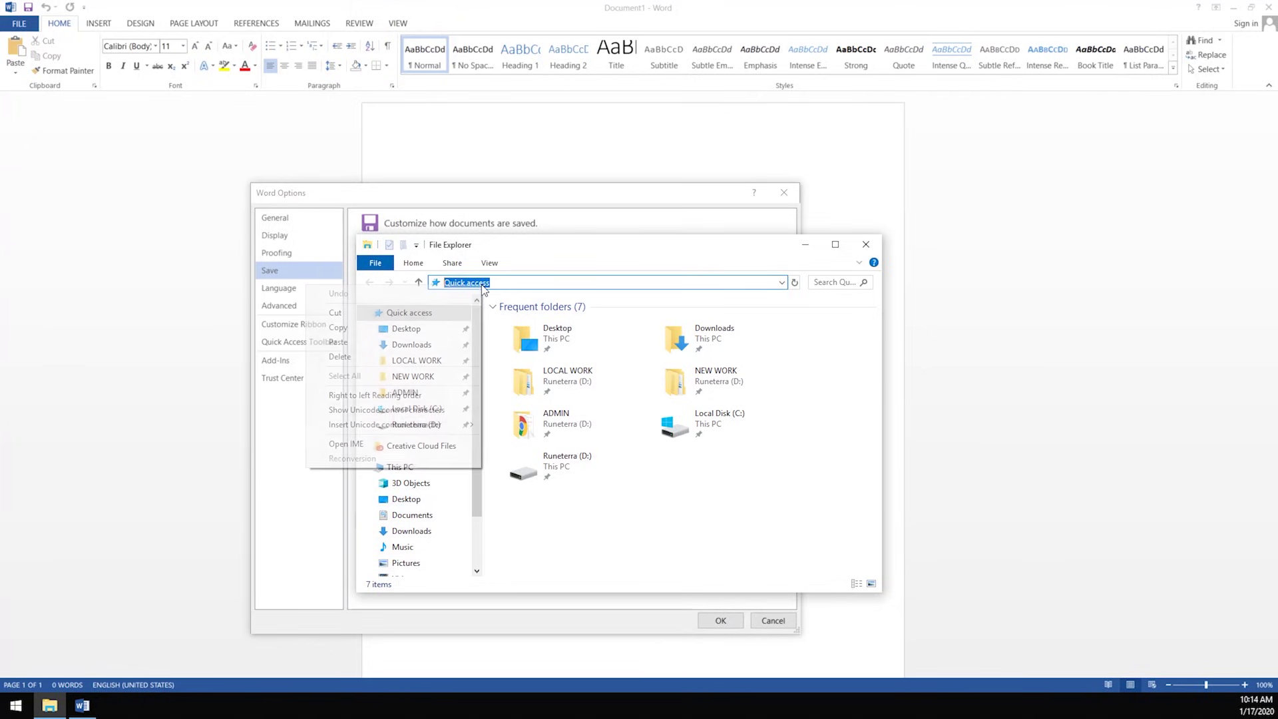
pyautogui.click(402, 342)
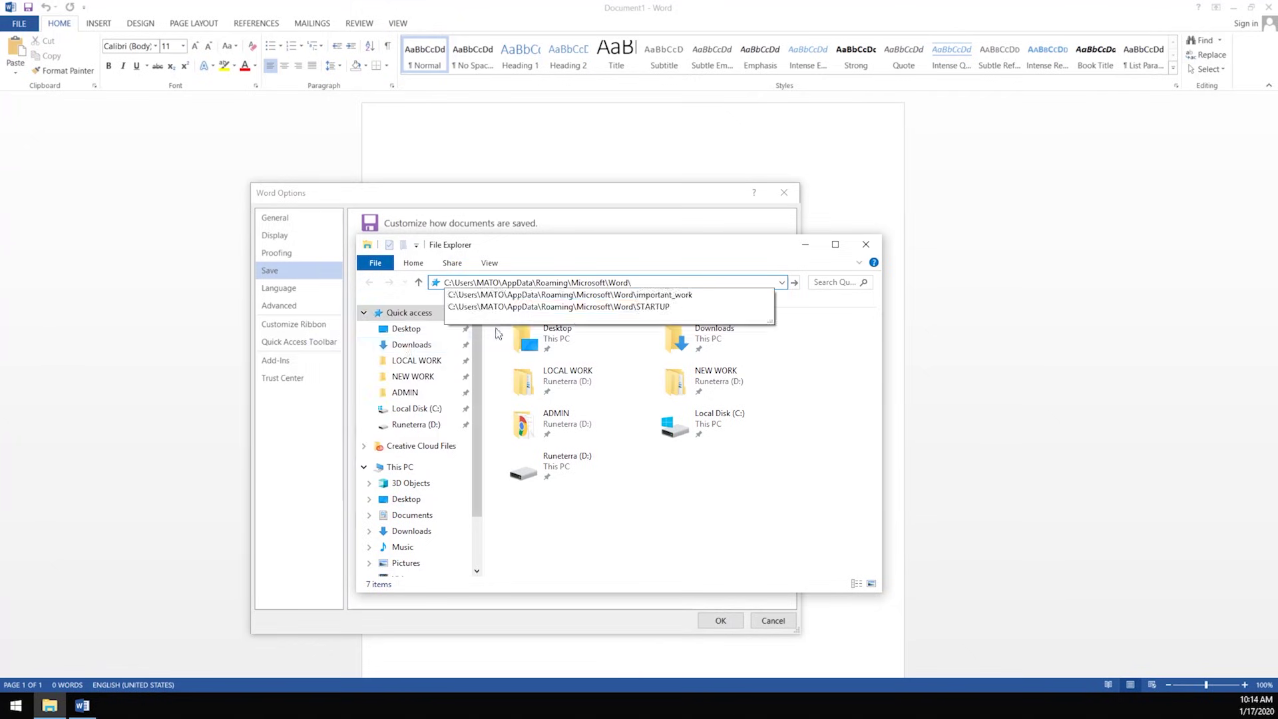
pyautogui.click(795, 283)
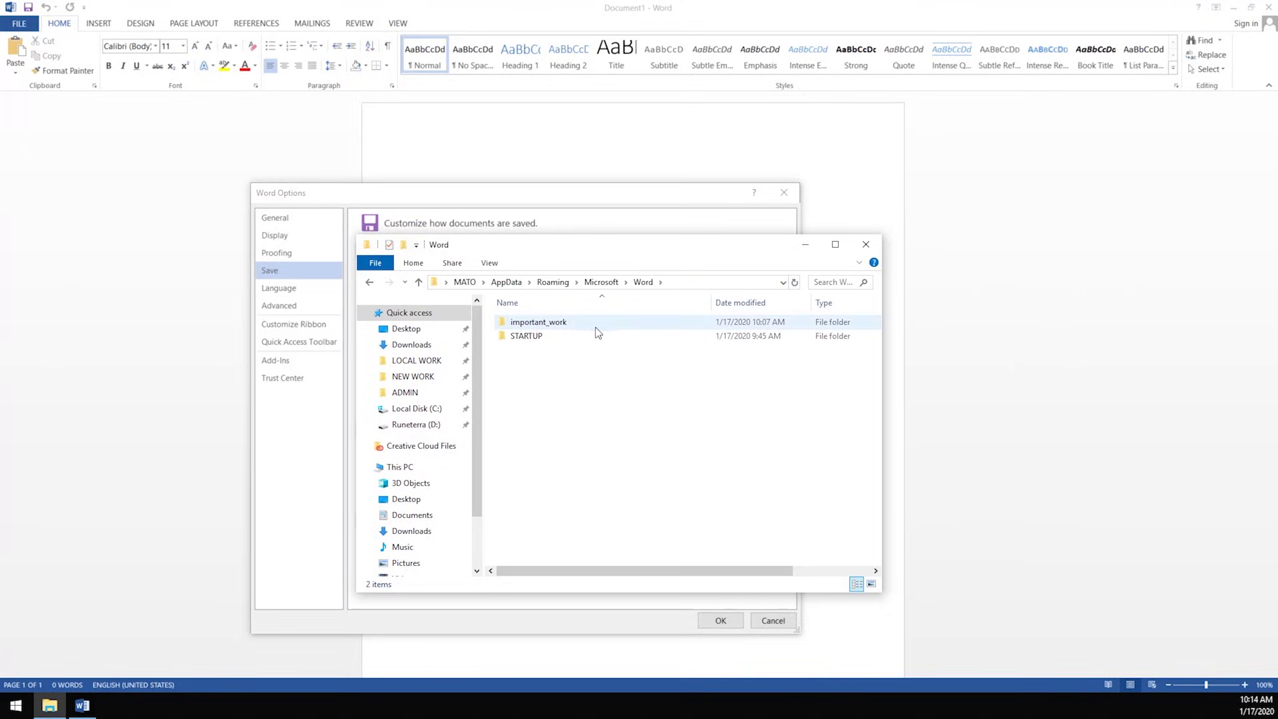
# Copy important_work.asd from the important_work folder, then close the Explorer window
pyautogui.doubleClick(585, 323)
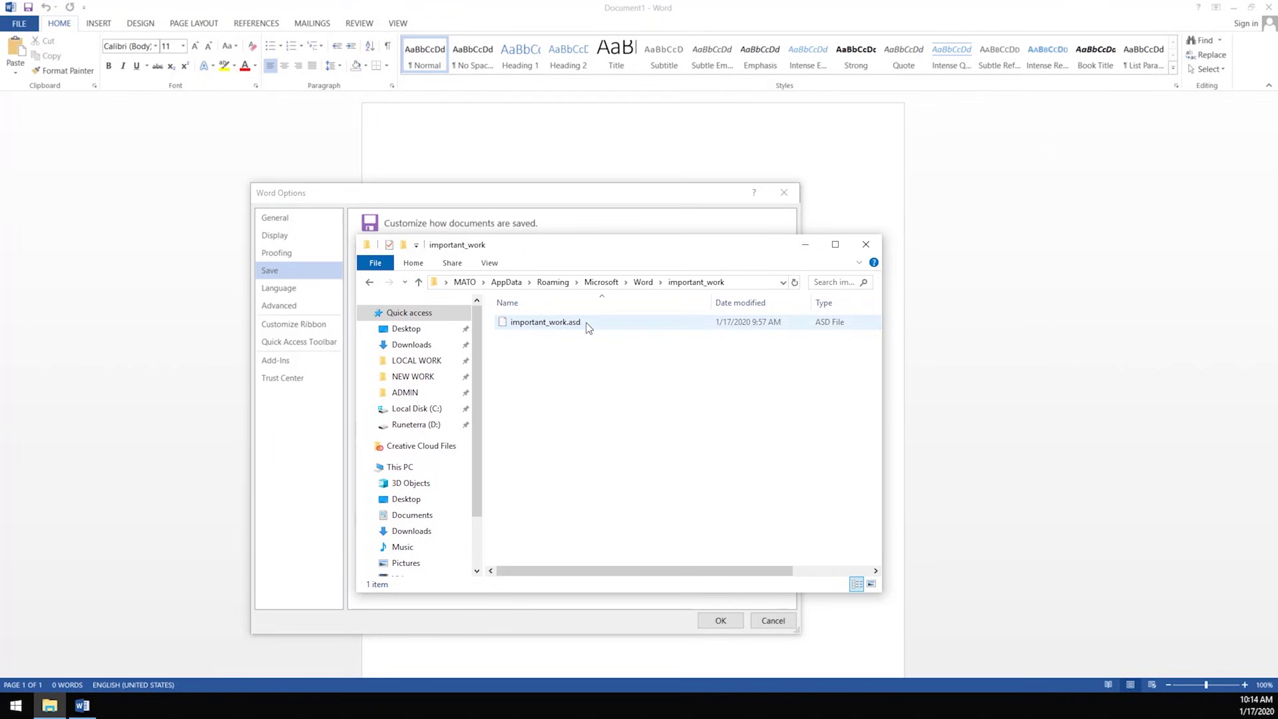
pyautogui.click(601, 329)
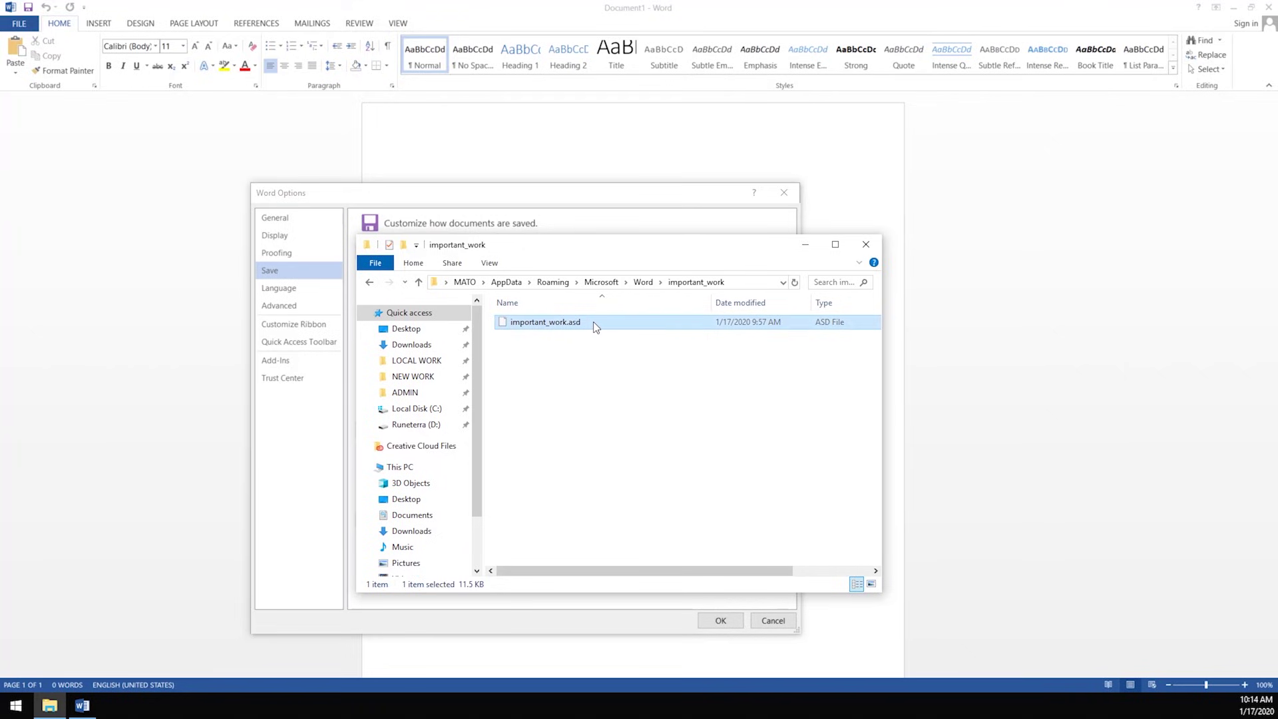
pyautogui.rightClick(593, 321)
pyautogui.click(447, 523)
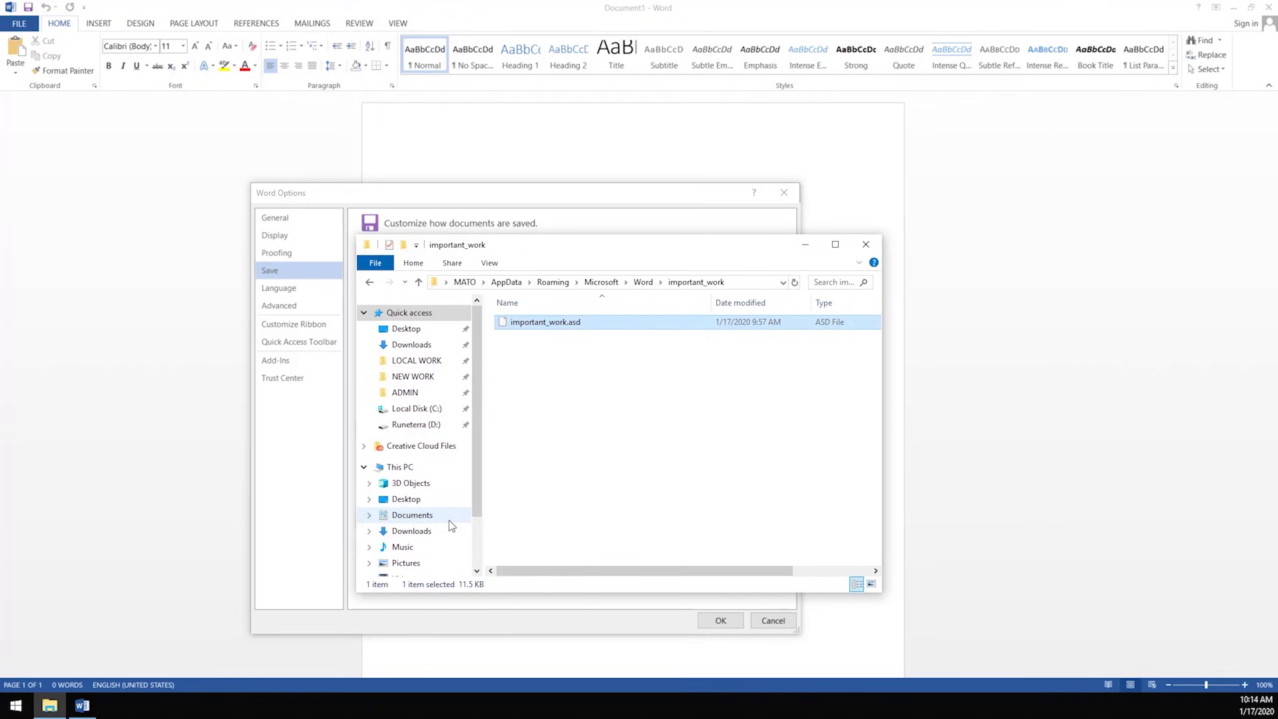
pyautogui.click(805, 245)
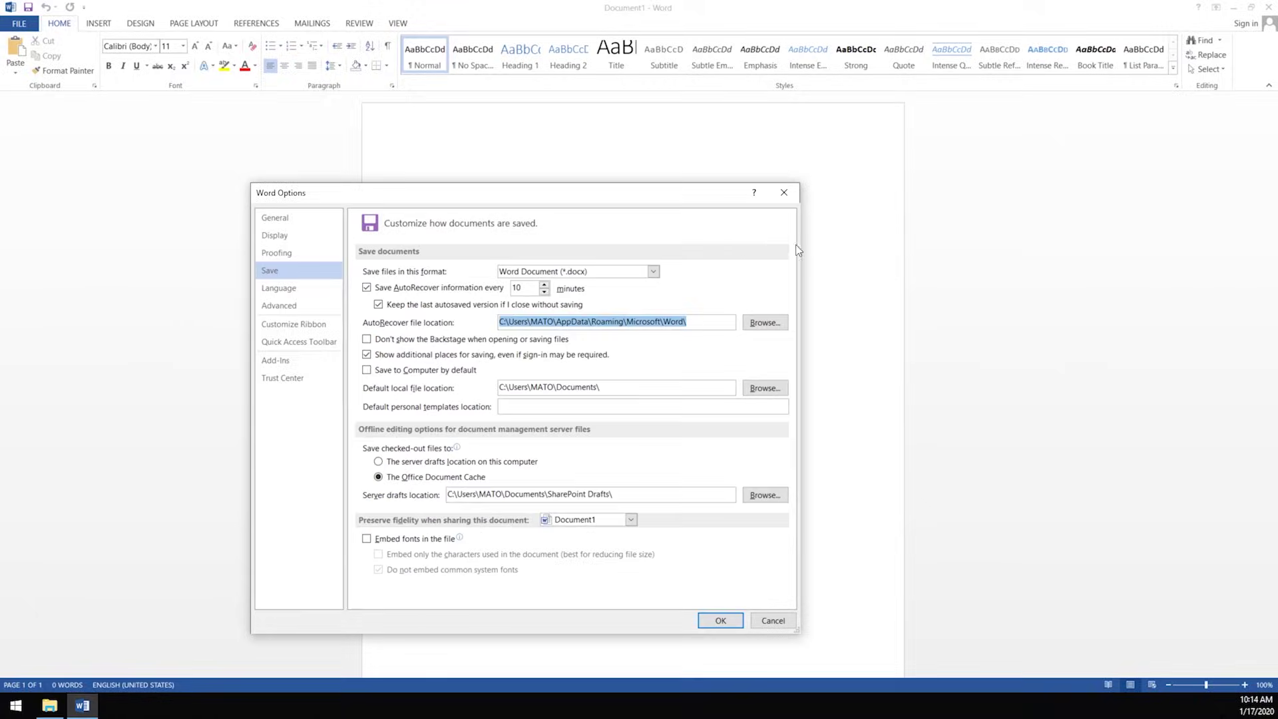
# Paste important_work.asd into the Recover Unsaved Documents folder and open it in Word
pyautogui.click(786, 194)
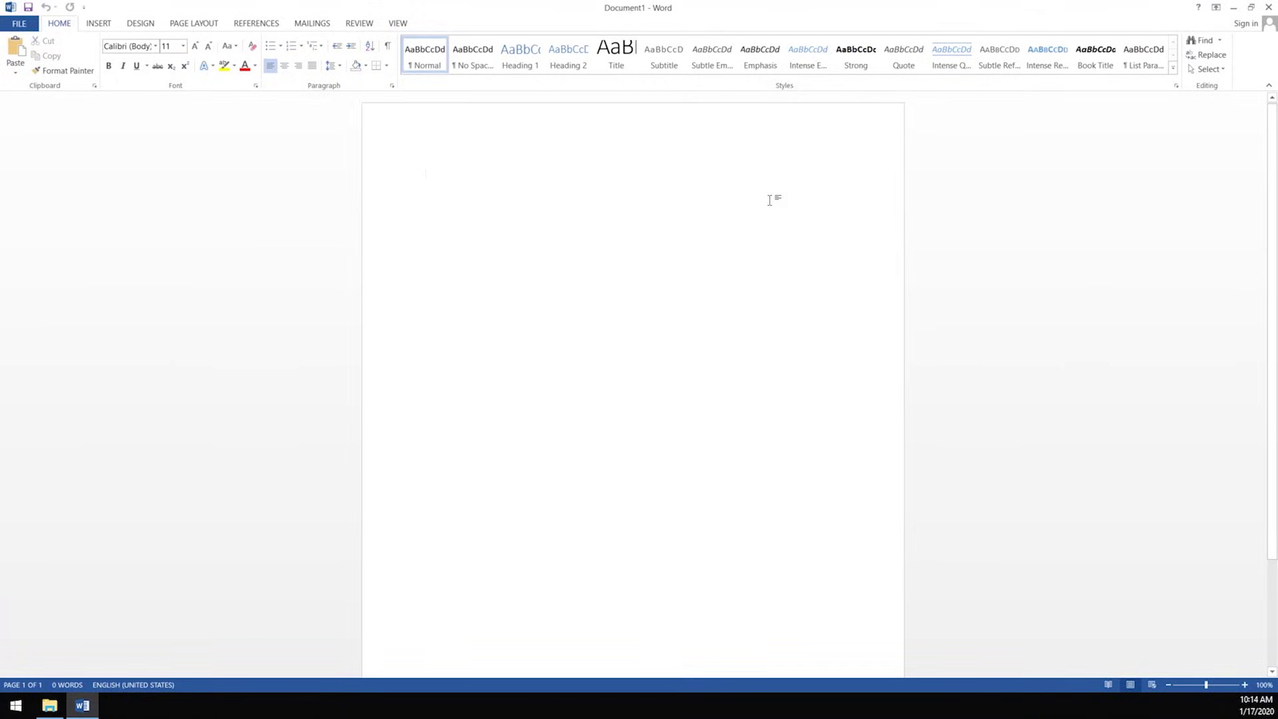
pyautogui.click(20, 23)
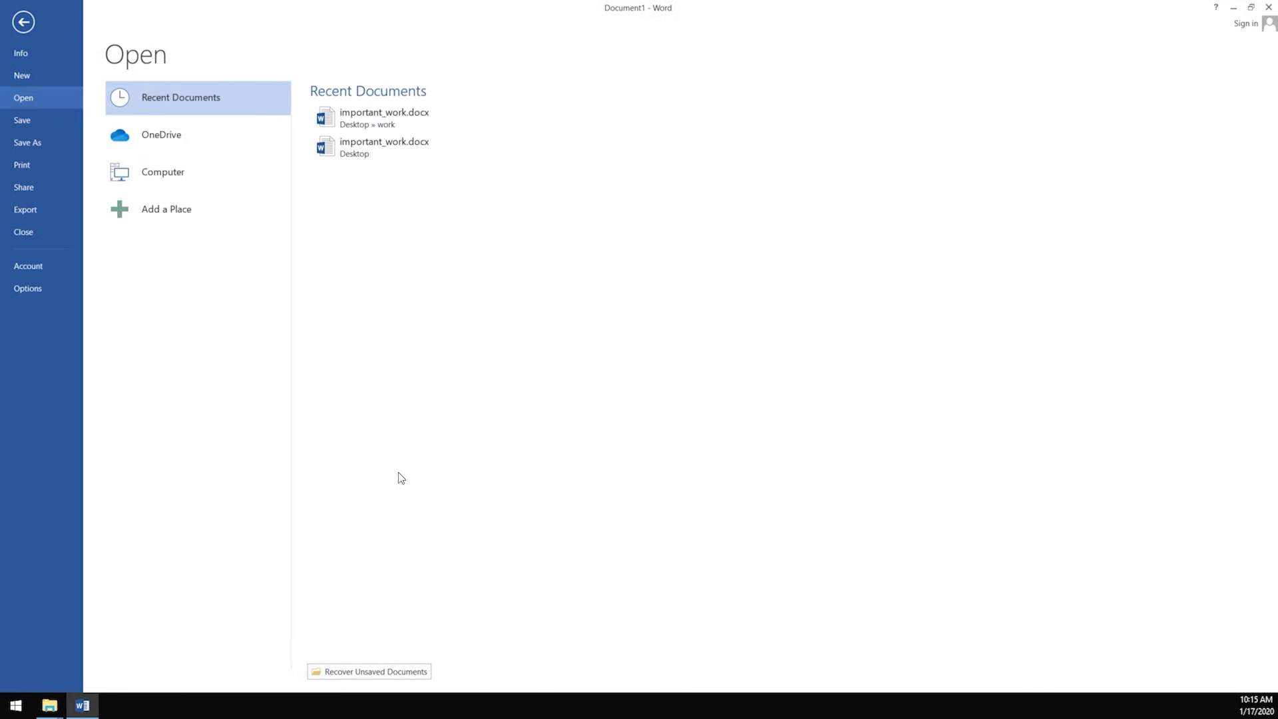
pyautogui.click(410, 674)
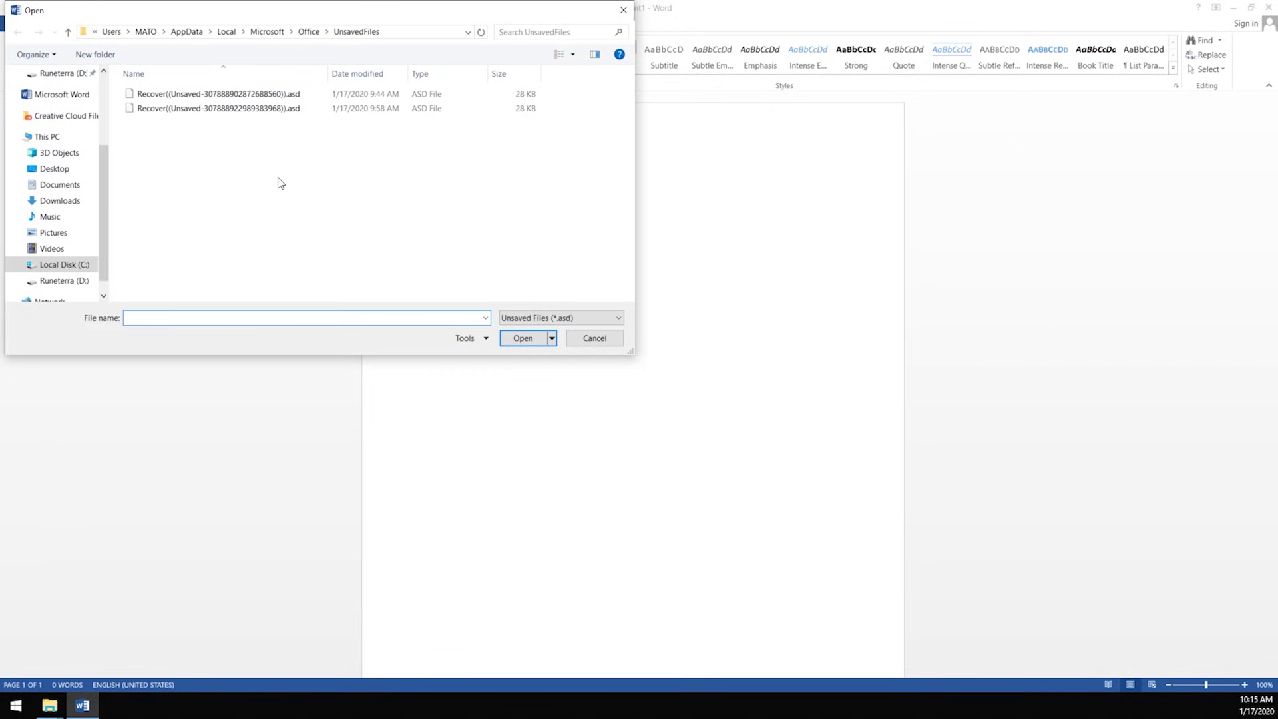
pyautogui.rightClick(205, 154)
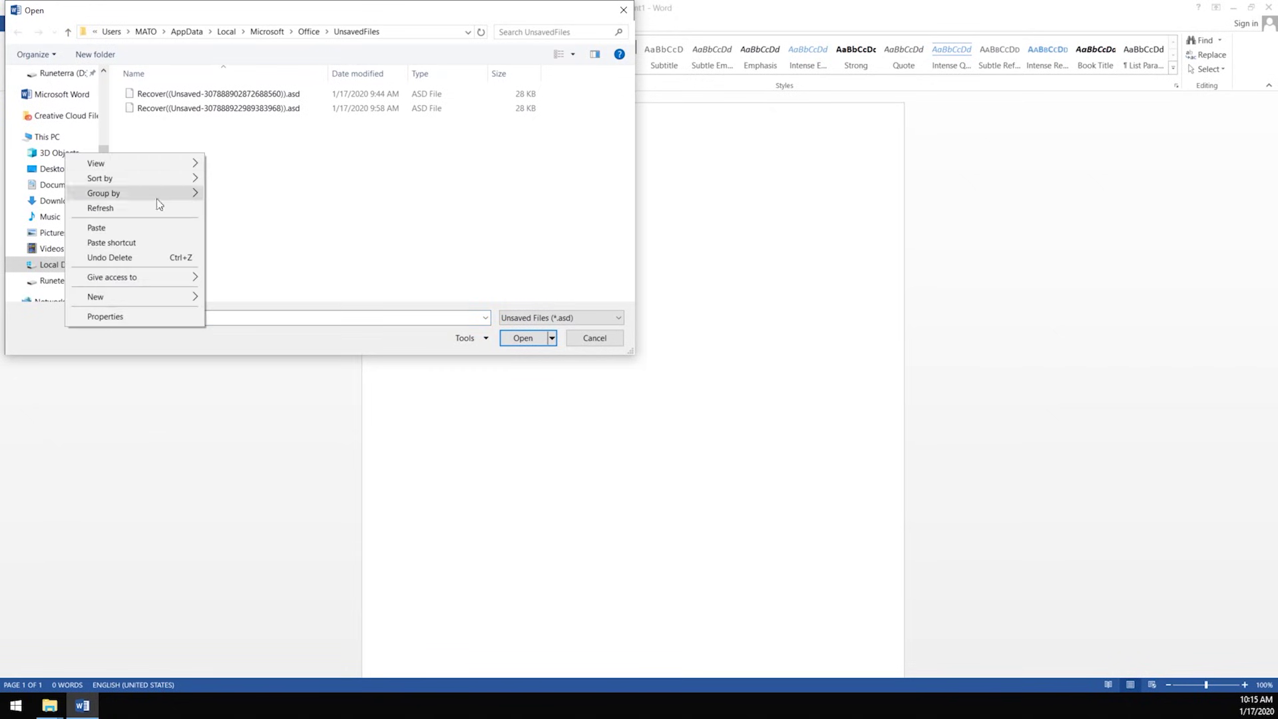
pyautogui.click(128, 229)
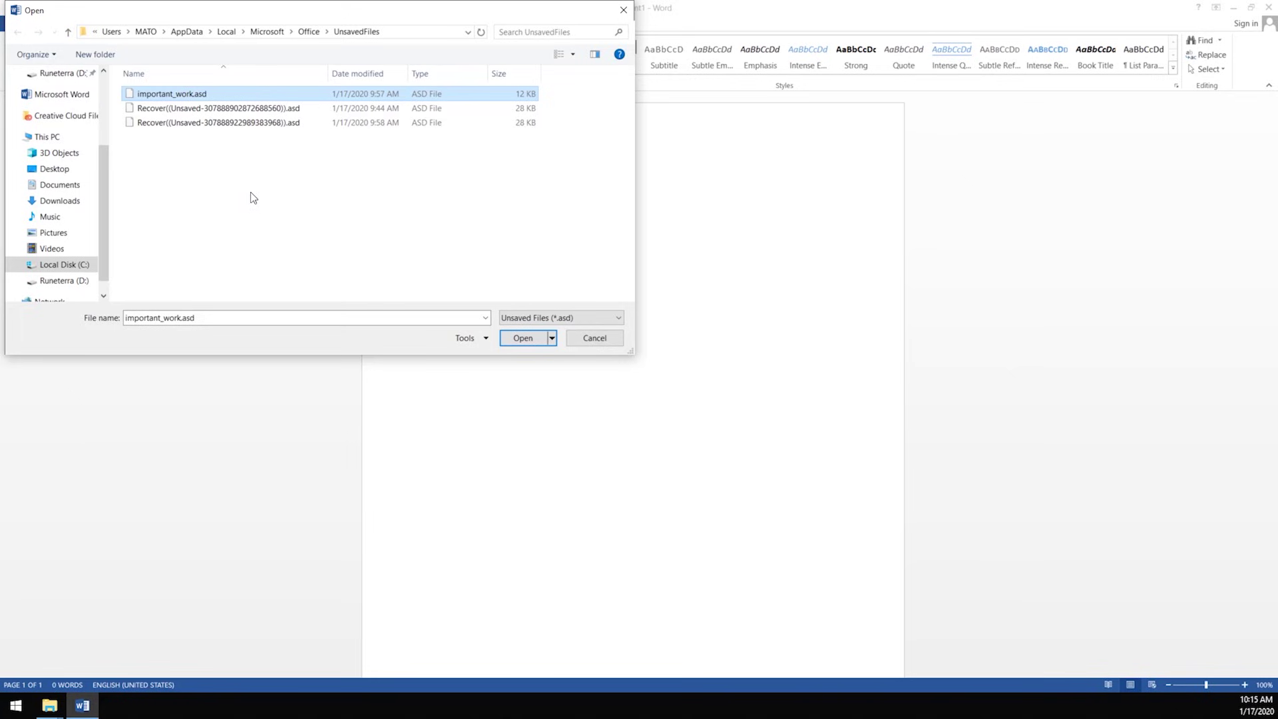
pyautogui.click(522, 339)
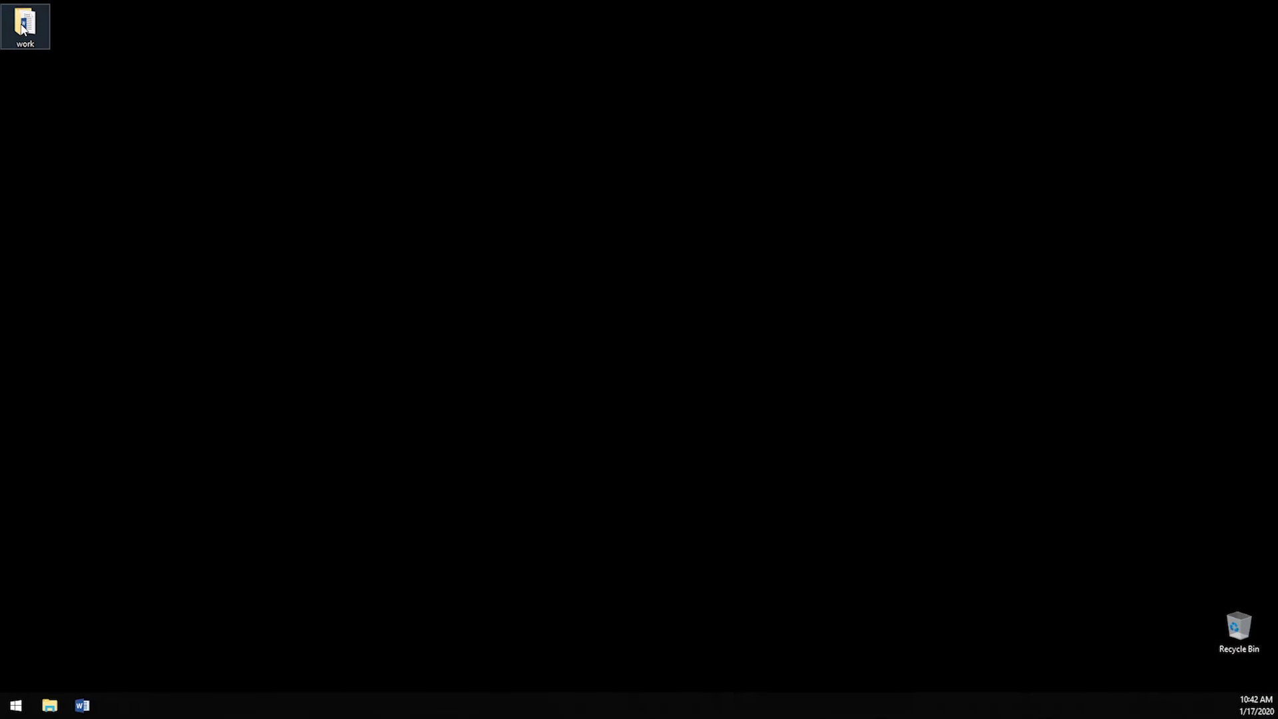
# Open the desktop work folder and select important_work.docx
pyautogui.doubleClick(22, 27)
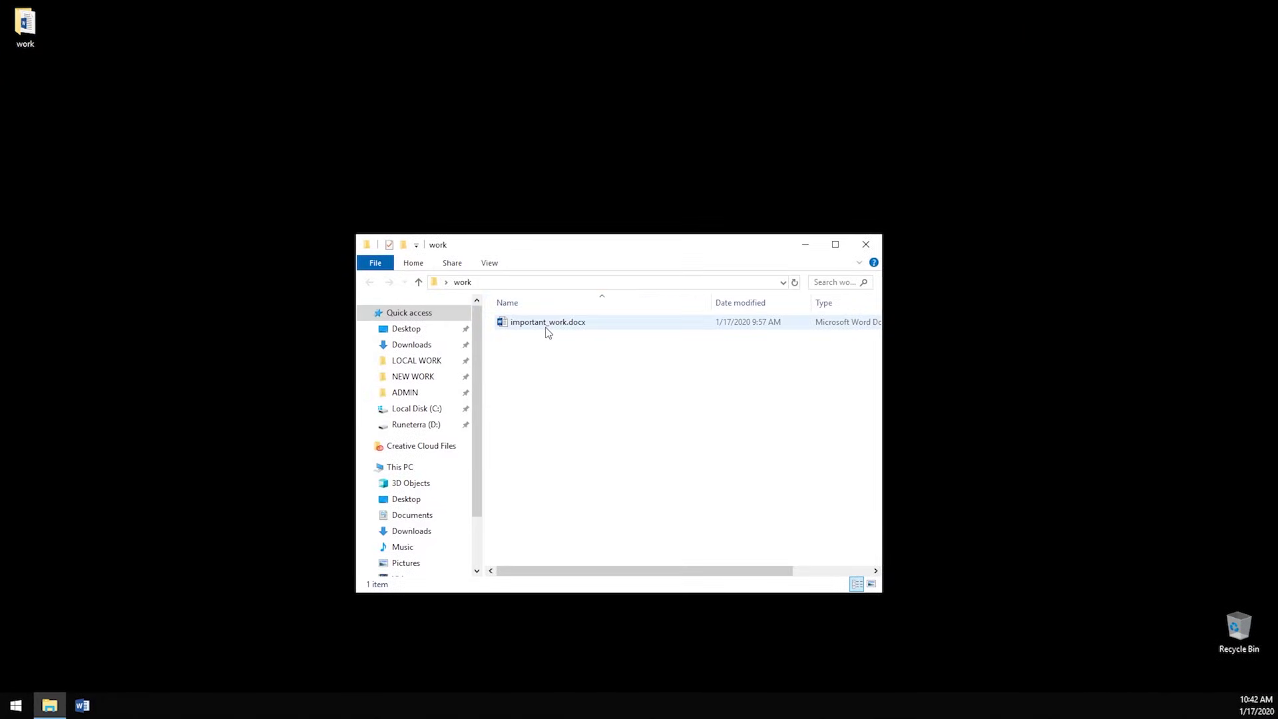
pyautogui.click(539, 325)
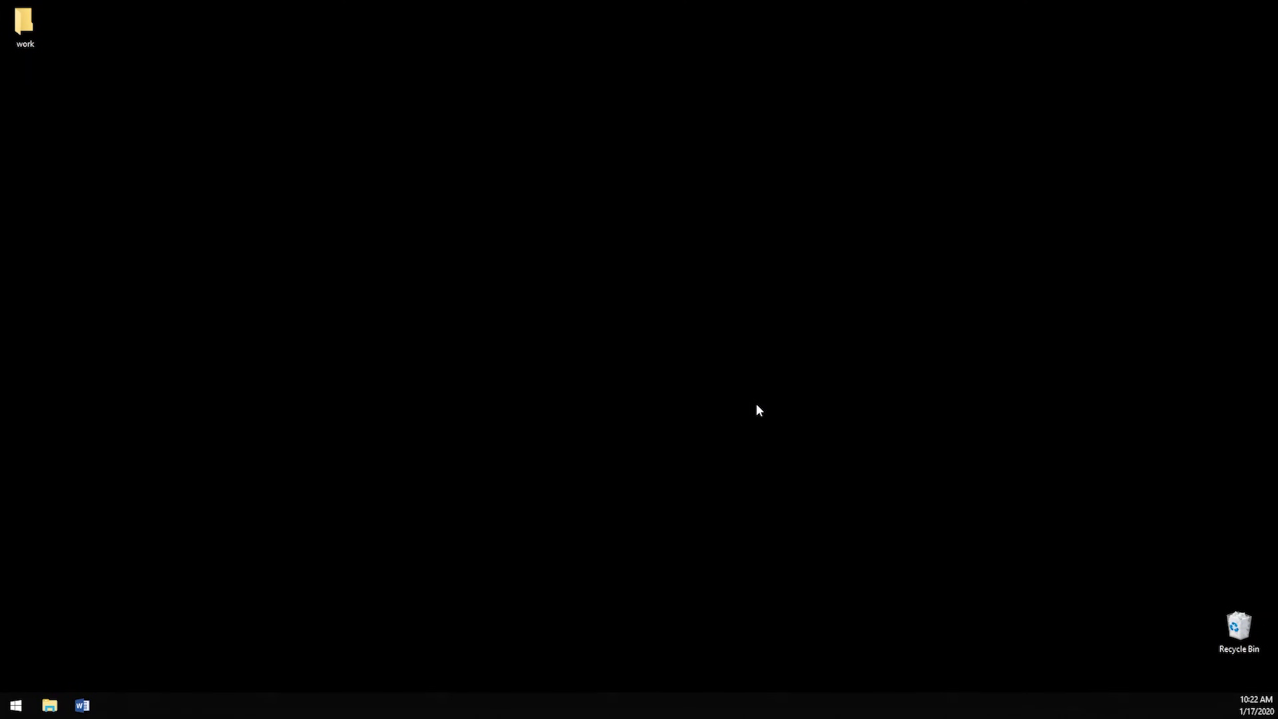
# Restore important_work.docx from the Recycle Bin
pyautogui.doubleClick(1239, 628)
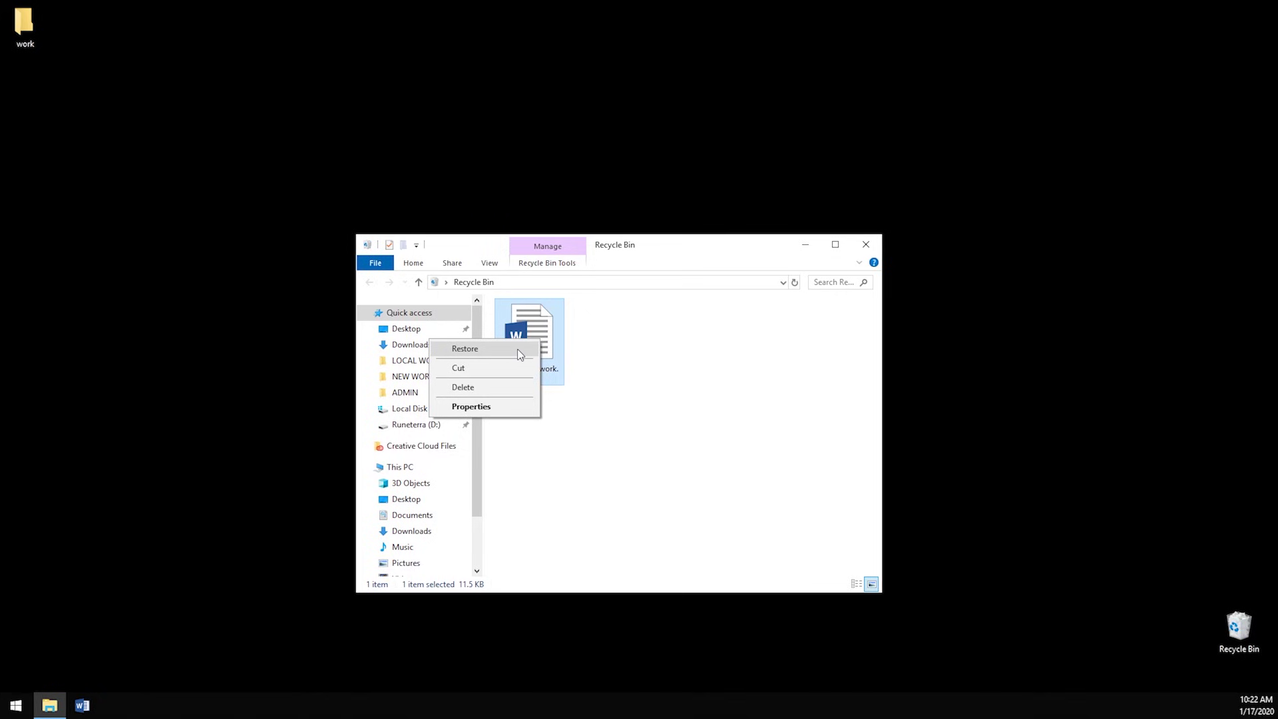
pyautogui.click(506, 352)
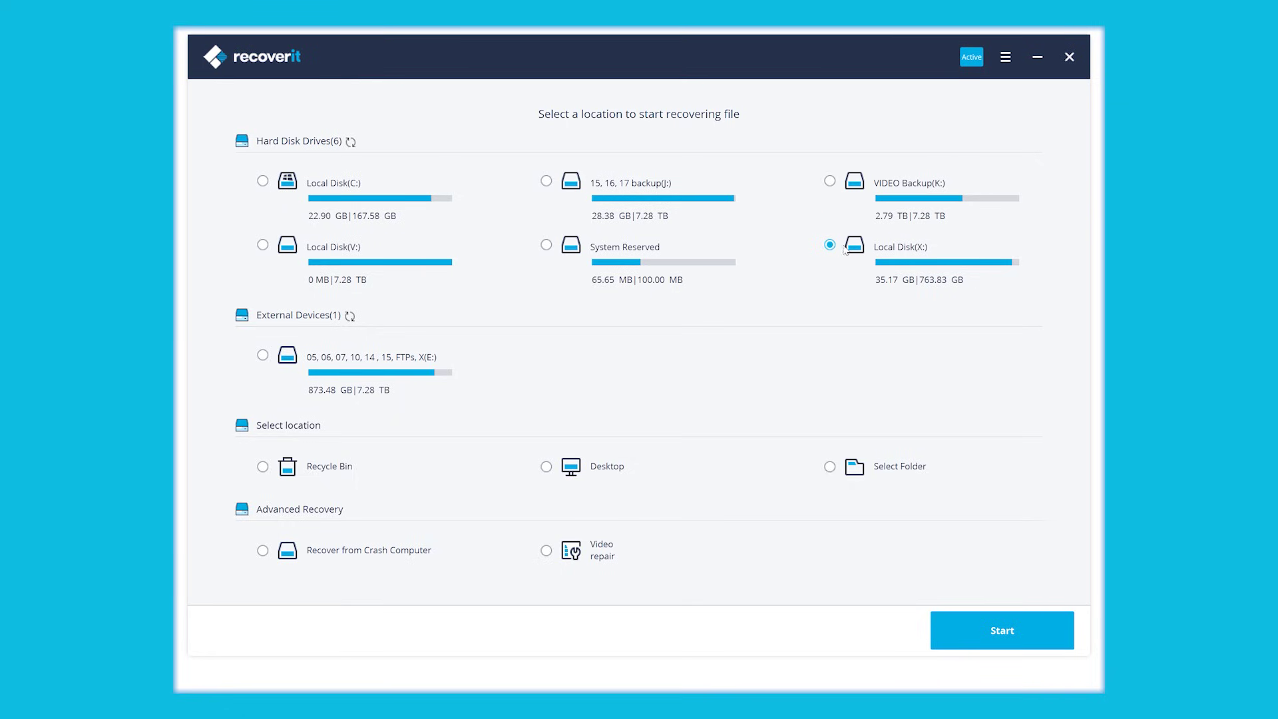
# Start Recoverit's scan of the chosen Local Disk (X:)
pyautogui.click(1013, 632)
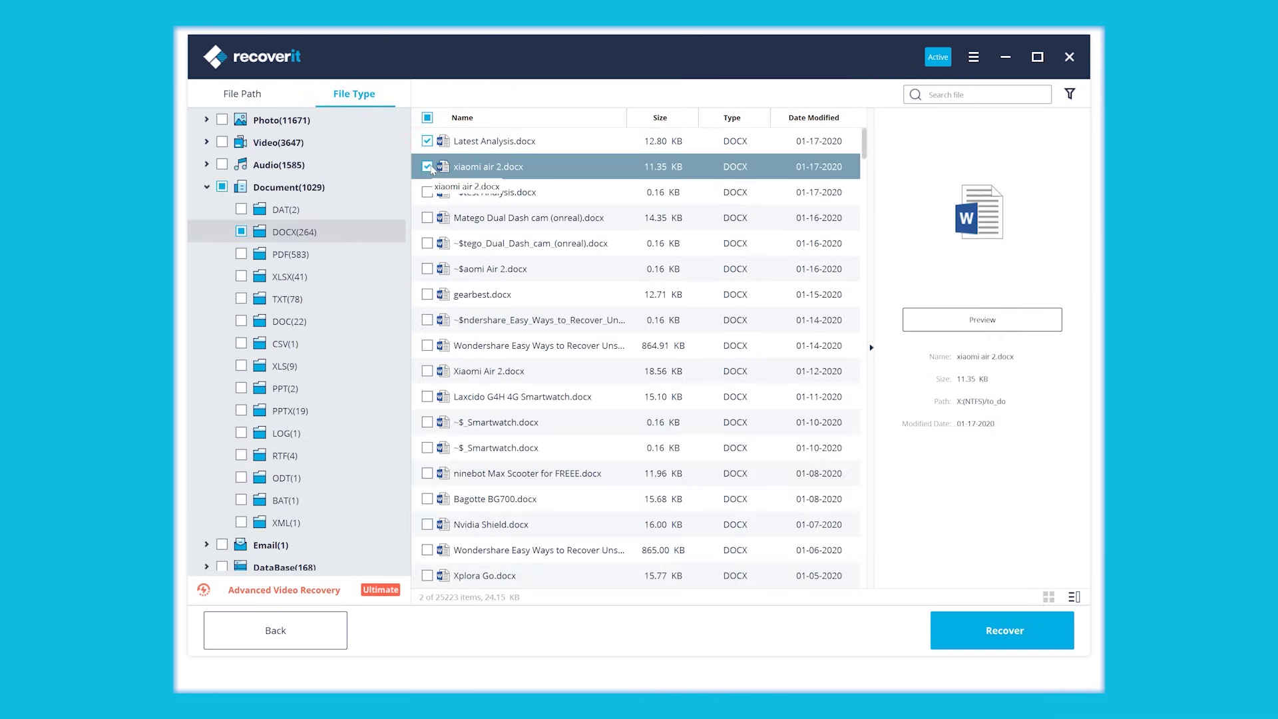
# Preview Latest Analysis.docx, then recover the ticked DOCX files
pyautogui.click(983, 321)
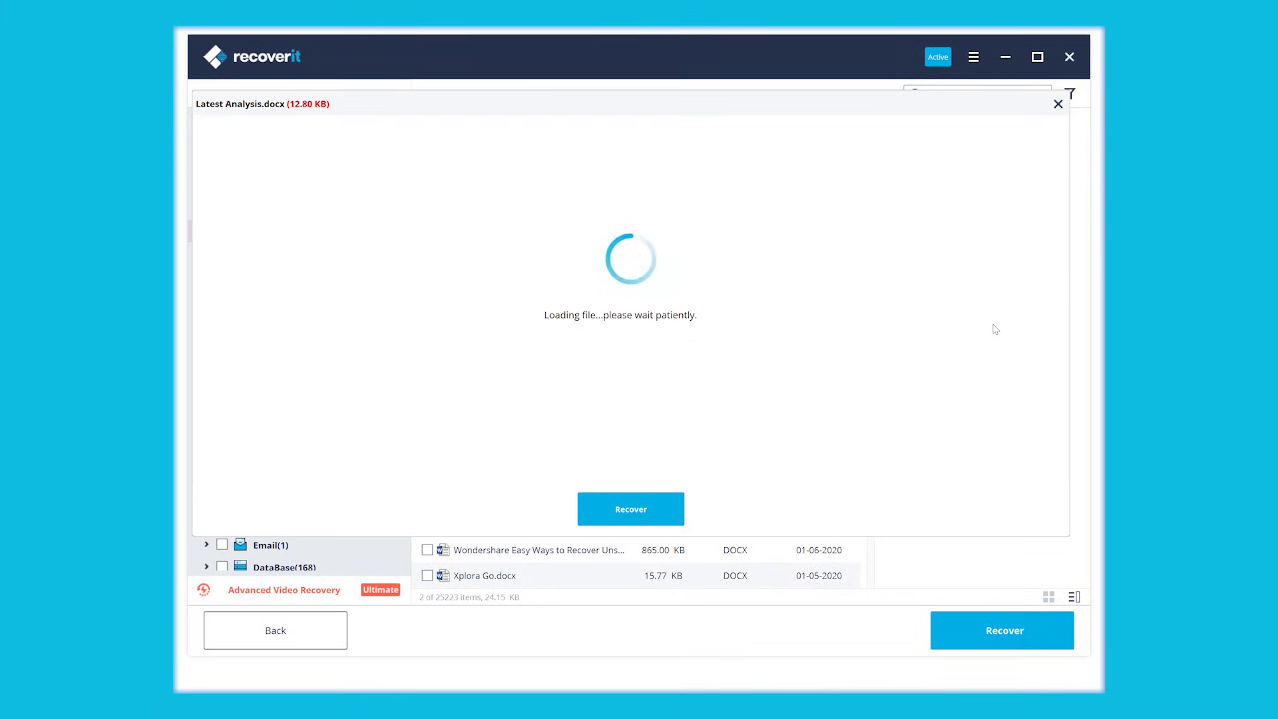
pyautogui.click(646, 510)
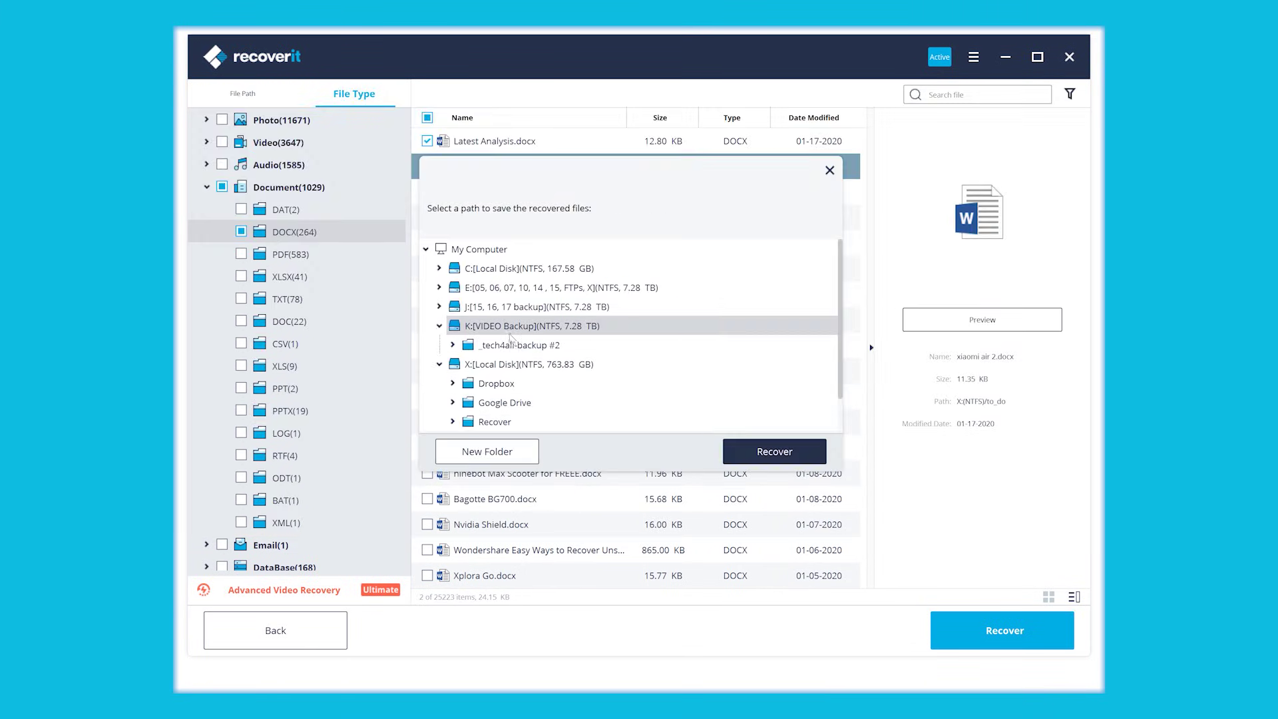